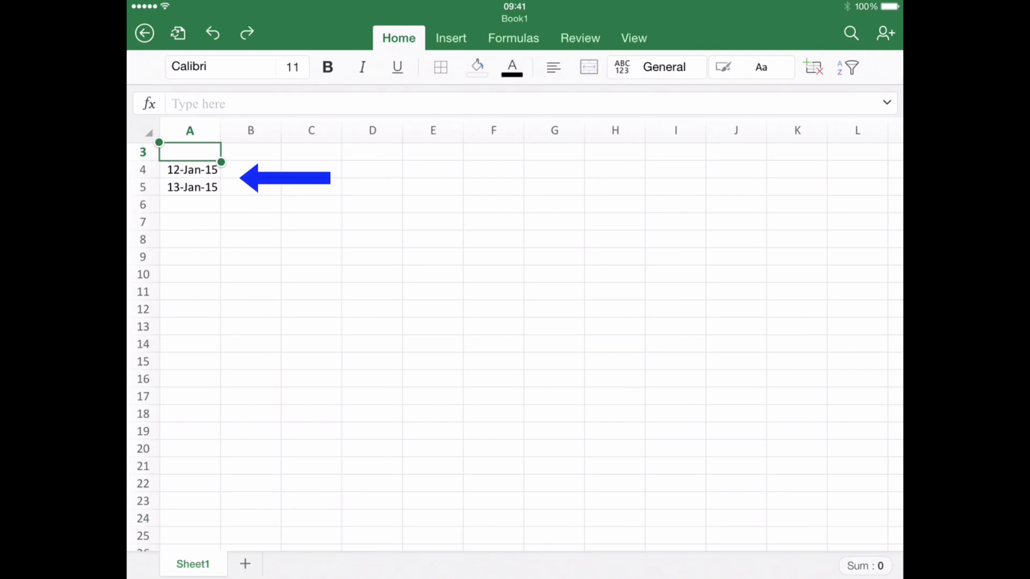
# Select the two seed dates 12-Jan-15 and 13-Jan-15 together as range A4:A5.
pyautogui.press('Down')
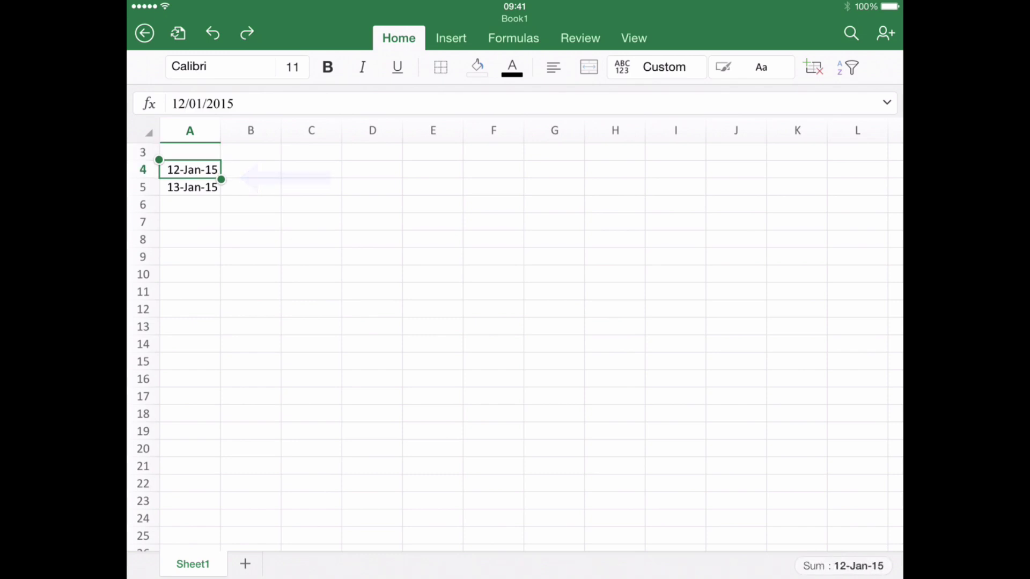
pyautogui.moveTo(221, 178); pyautogui.dragTo(220, 197)
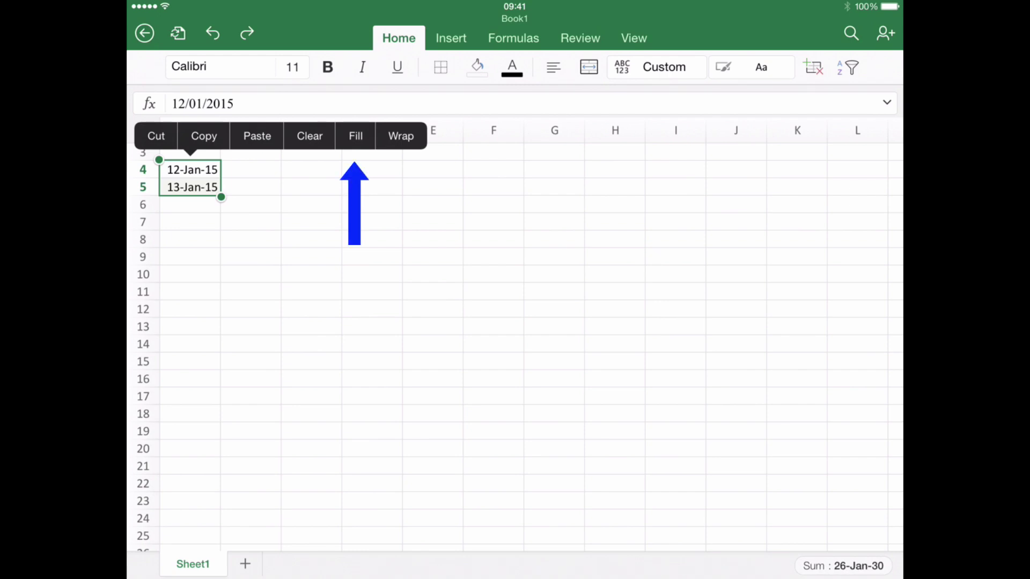
# Fill the seed dates down from A5 to A14, ending at 22-Jan-15.
pyautogui.click(355, 135)
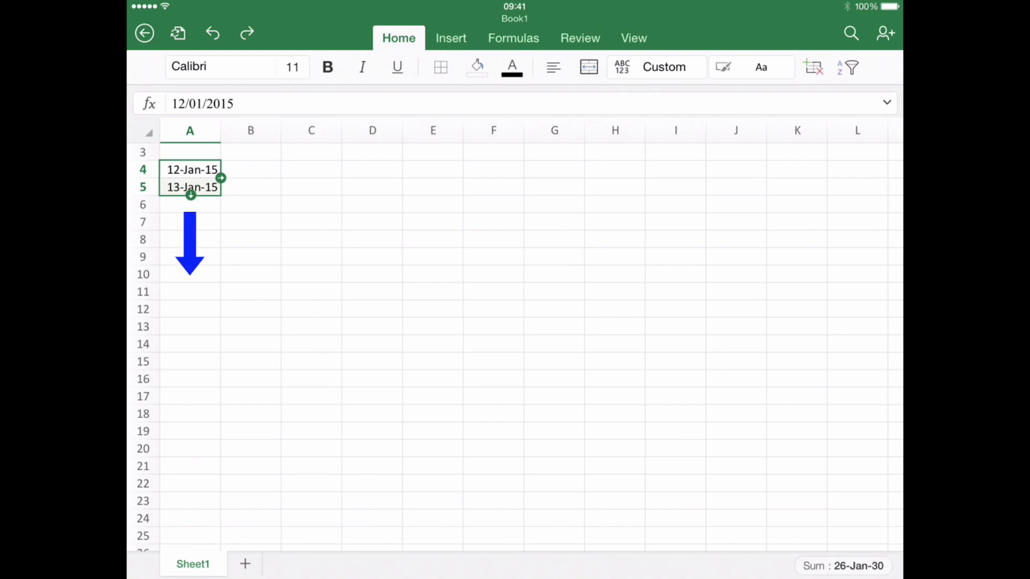
pyautogui.moveTo(191, 195); pyautogui.dragTo(191, 352)
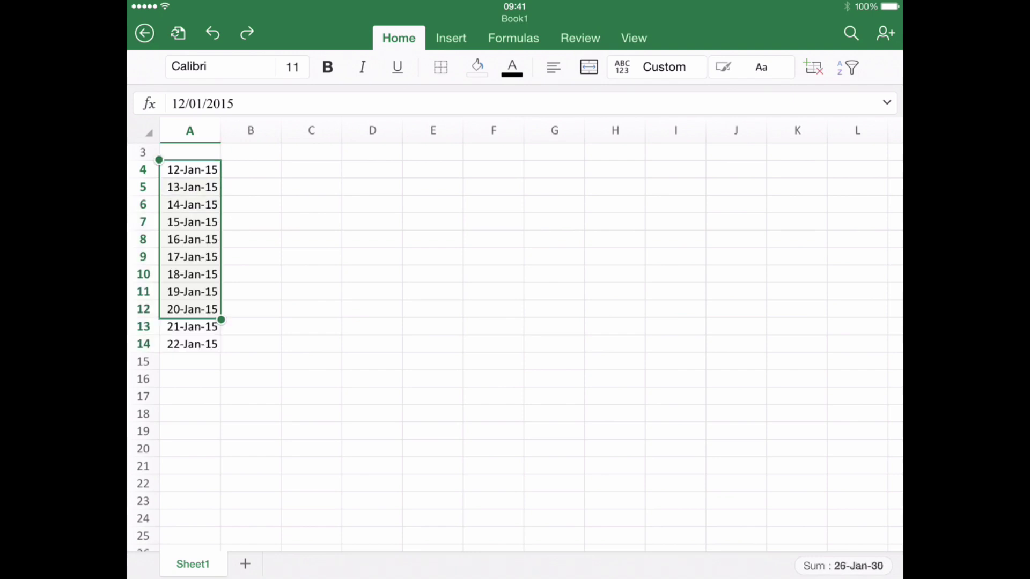
pyautogui.moveTo(222, 320); pyautogui.dragTo(221, 354)
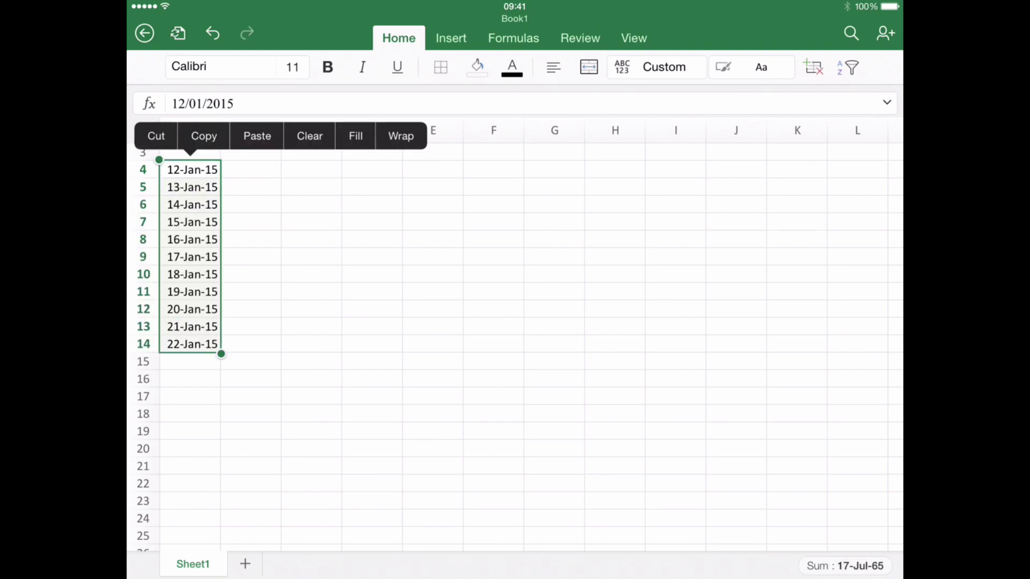